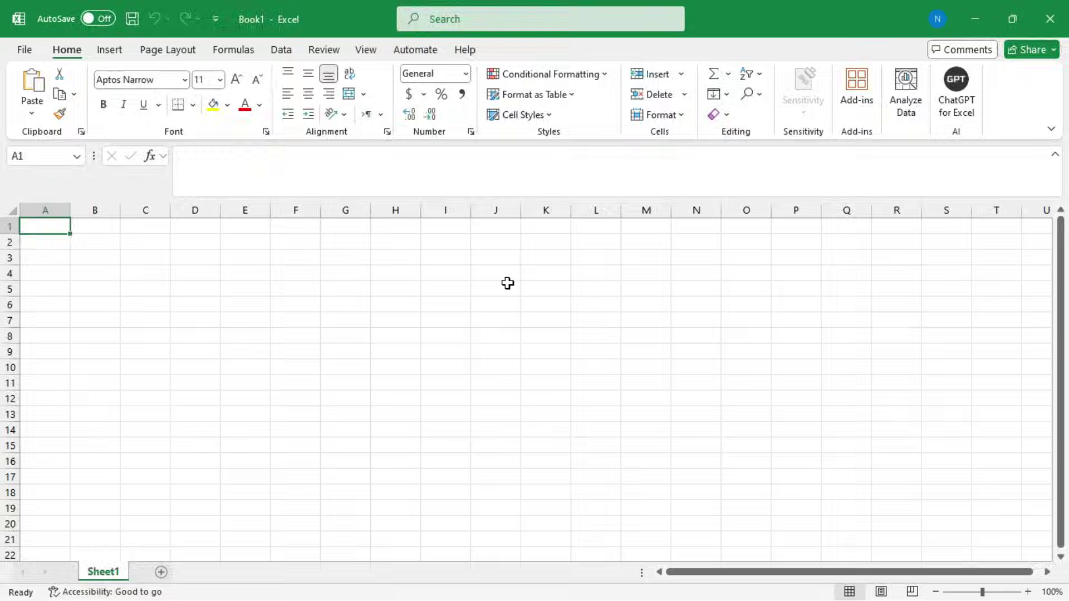
# Browse the new workbook templates filtered to Charts, then return to the worksheet
pyautogui.hotkey('alt', 'f')
pyautogui.press('n')
pyautogui.scroll(-5, 3, 459)
pyautogui.scroll(10, 3, 459)
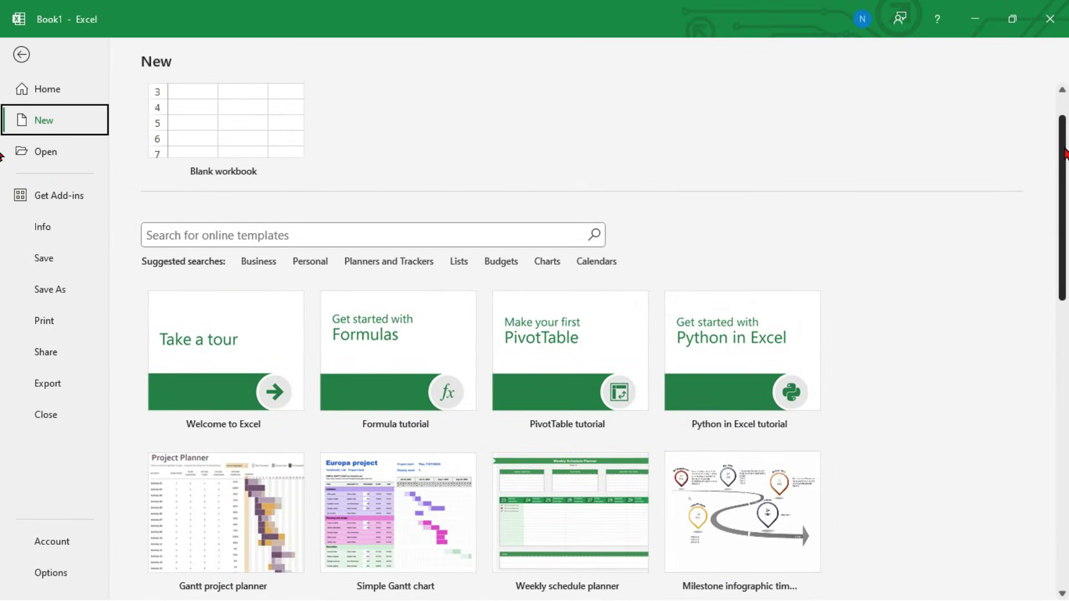
pyautogui.click(547, 261)
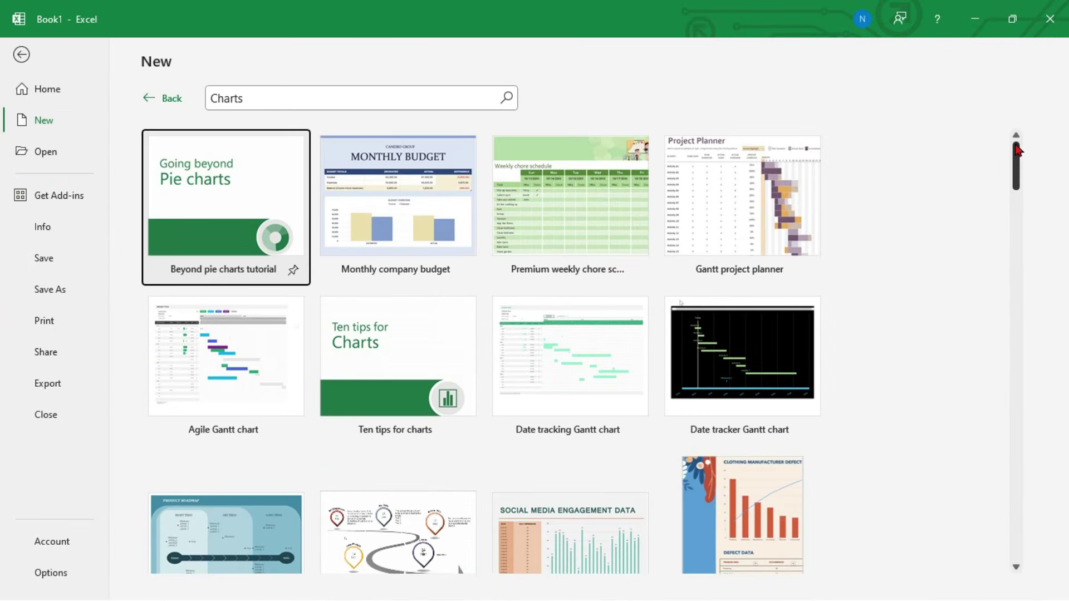
pyautogui.scroll(-5, 1016, 209)
pyautogui.moveTo(1016, 210); pyautogui.dragTo(1027, 156)
pyautogui.press('Escape')
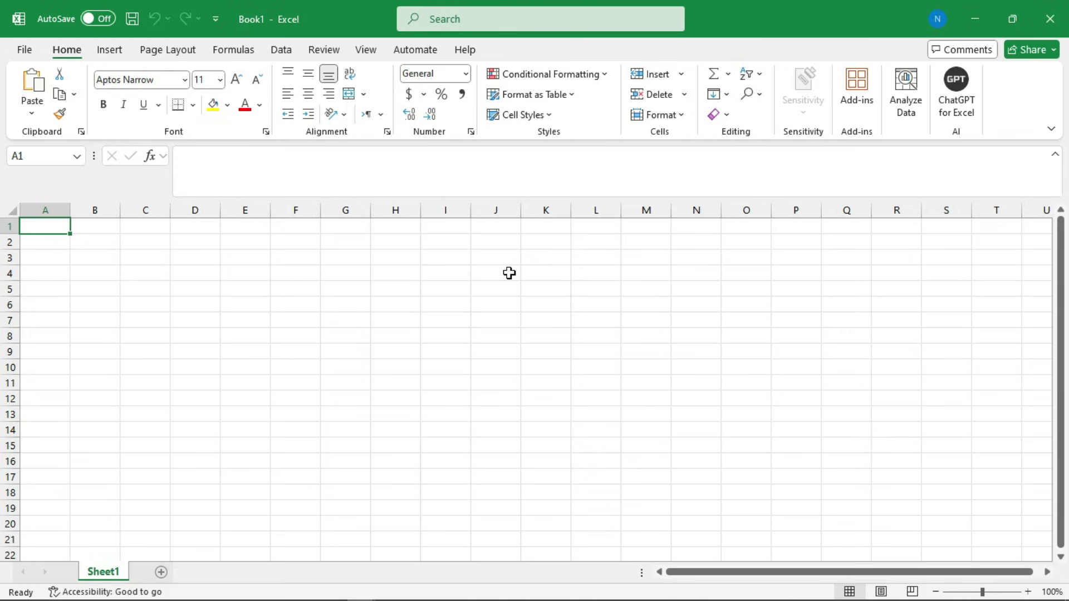
# Open the Excel Add-ins manager from Options and close it unchanged
pyautogui.click(25, 53)
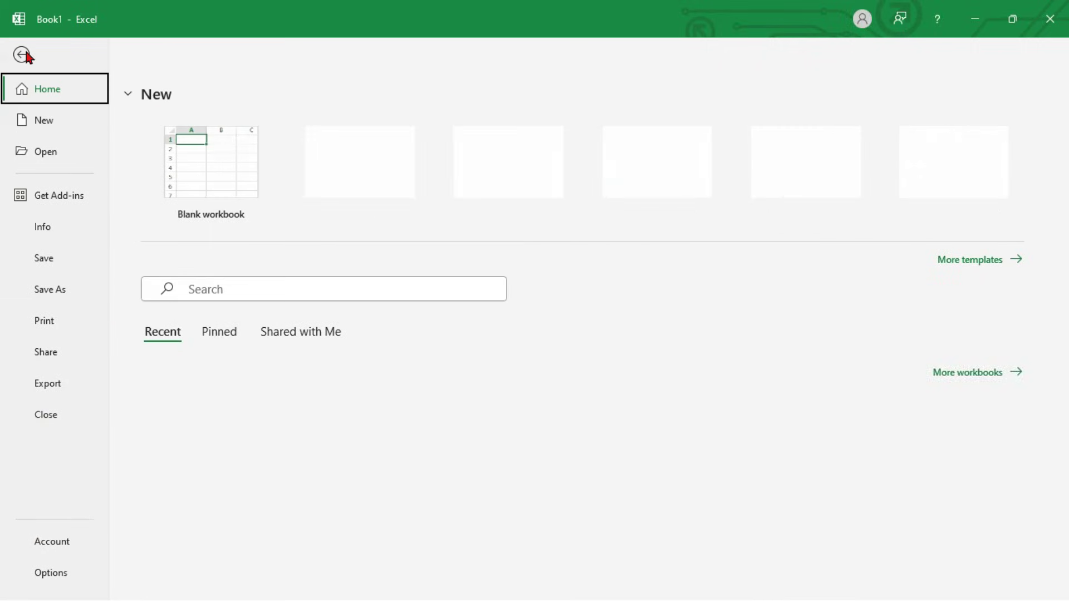
pyautogui.click(52, 572)
pyautogui.click(243, 304)
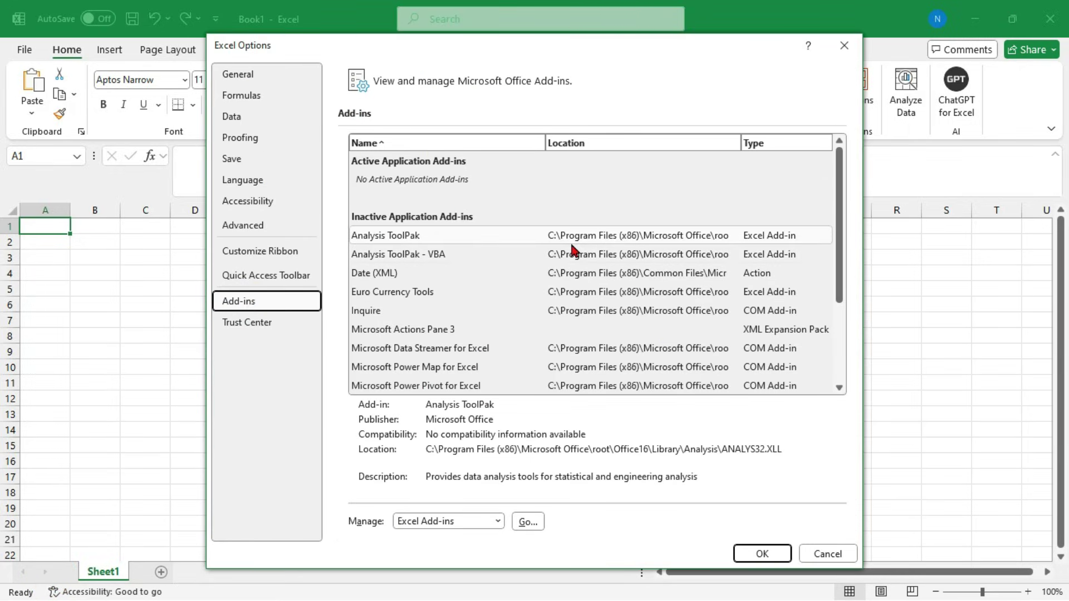
pyautogui.scroll(-3, 661, 215)
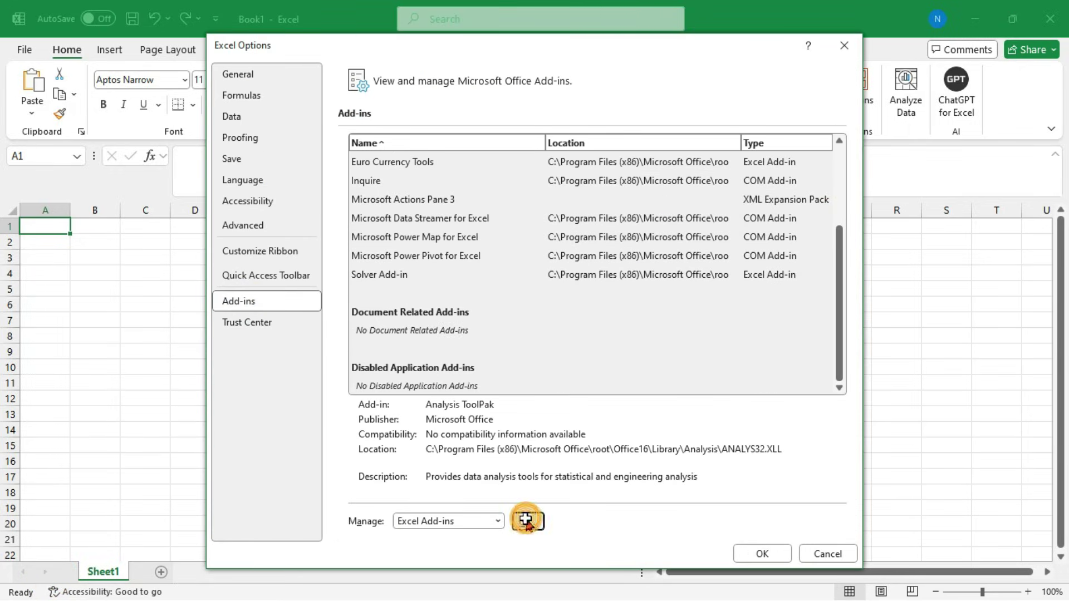
pyautogui.click(526, 518)
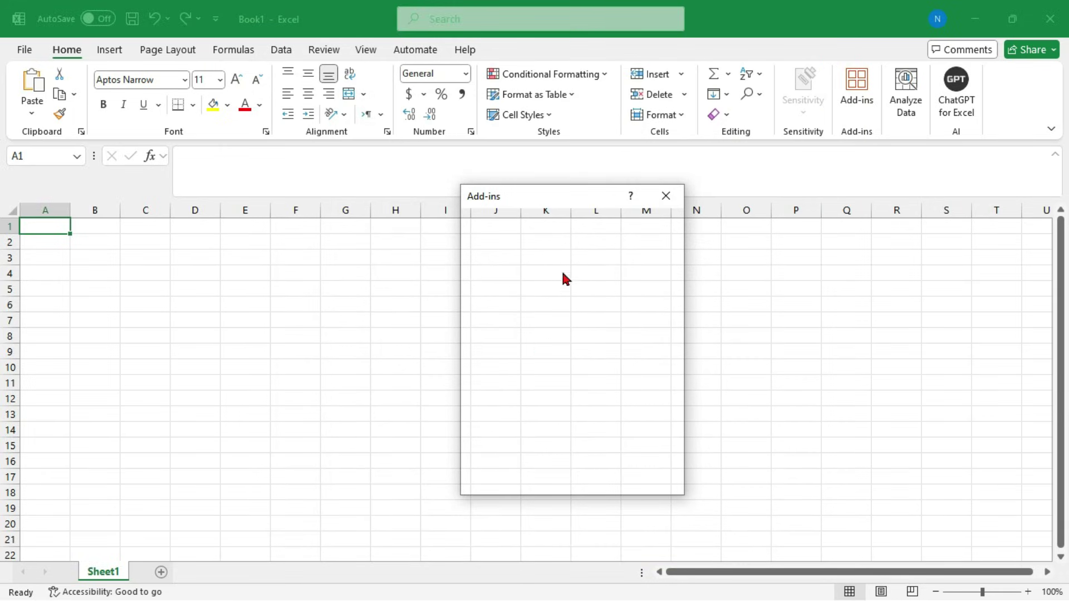
pyautogui.moveTo(551, 192); pyautogui.dragTo(539, 156)
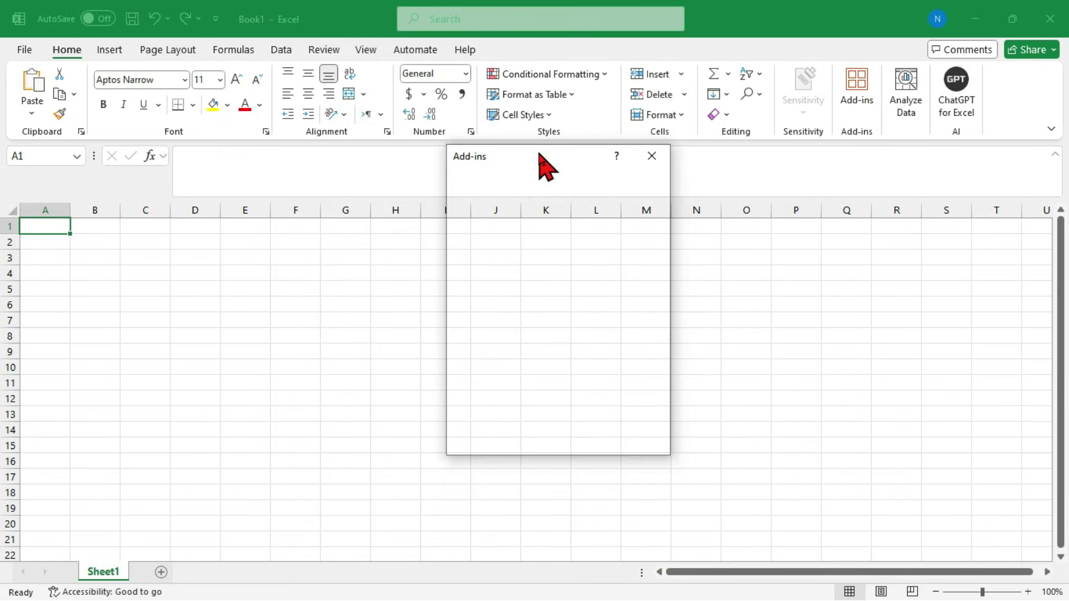
pyautogui.click(650, 157)
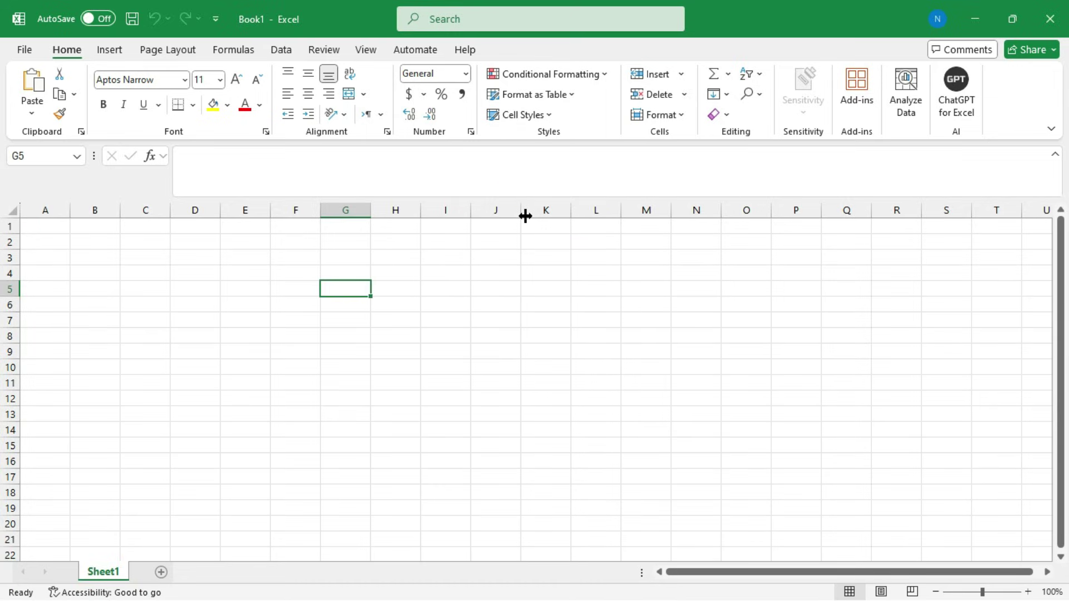
# Bring up the New Formatting Rule window from Conditional Formatting, then dismiss it
pyautogui.click(600, 77)
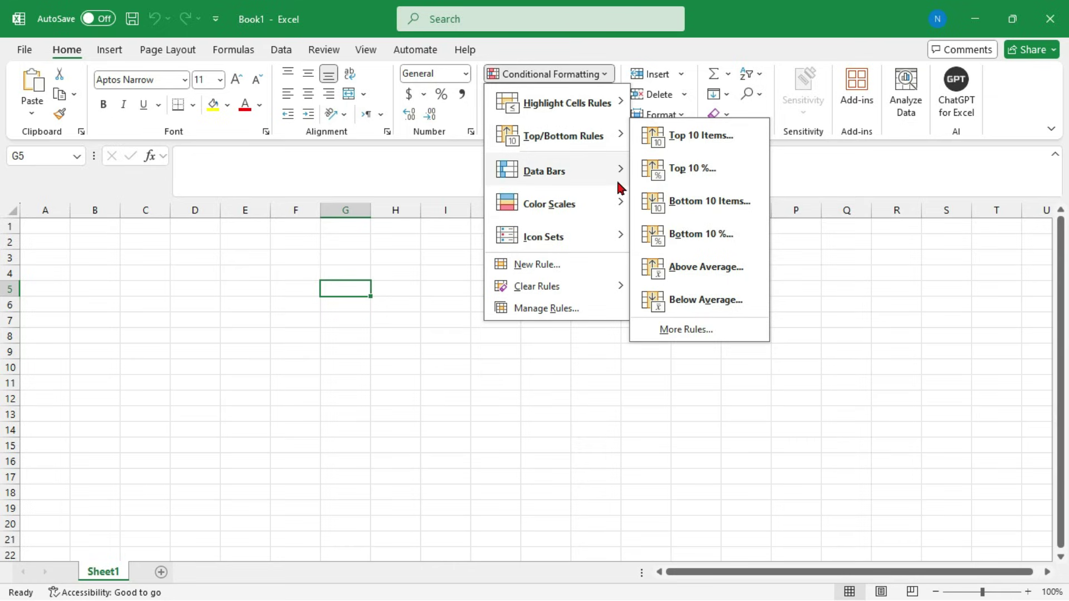
pyautogui.click(539, 266)
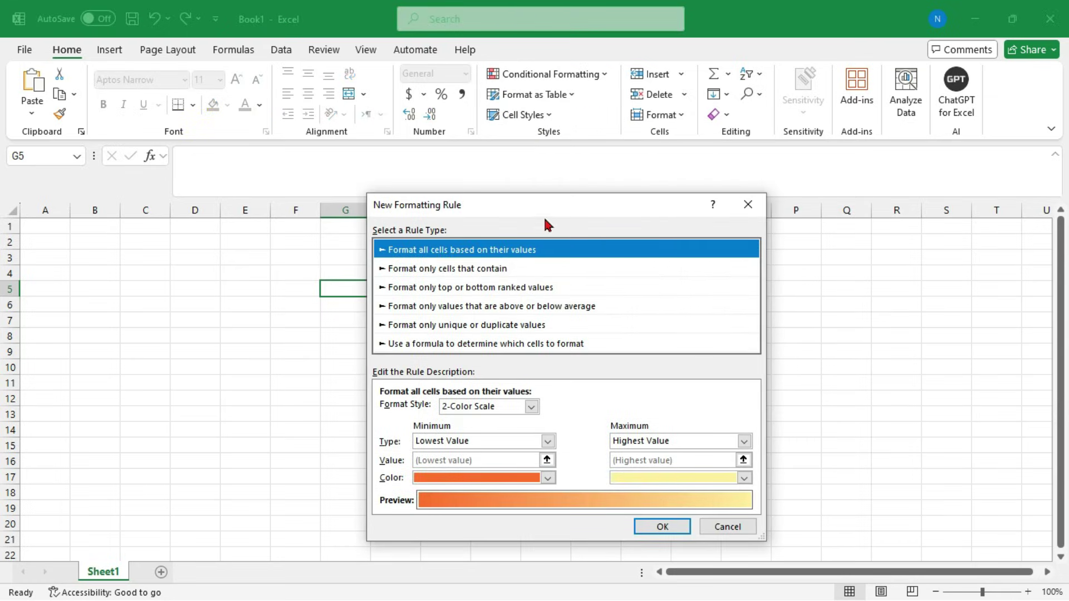
pyautogui.moveTo(548, 213); pyautogui.dragTo(535, 129)
pyautogui.press('Escape')
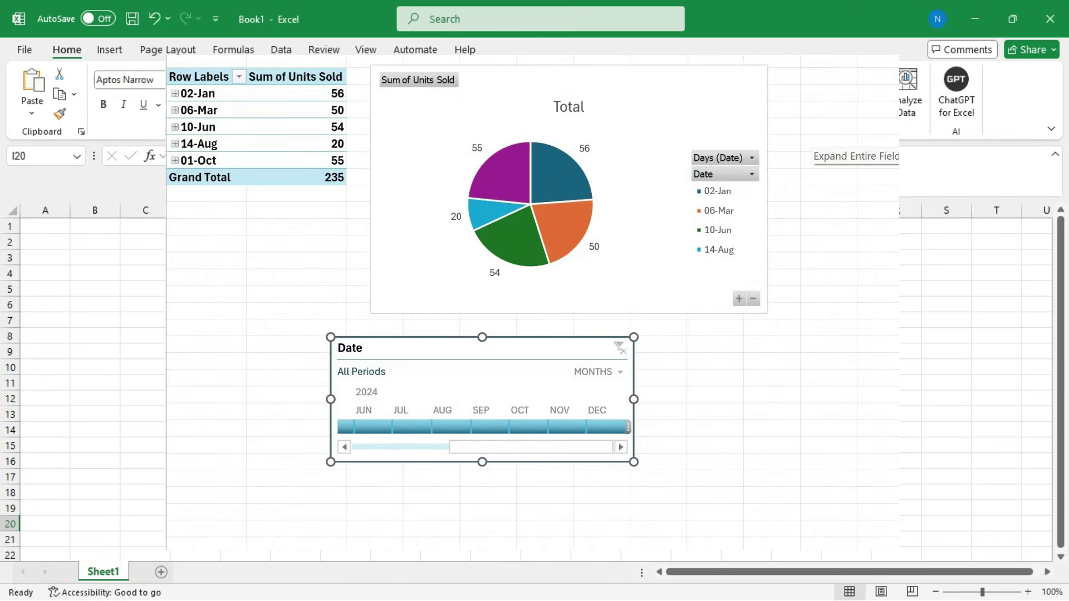
# Show the PivotTable and PivotChart options on Insert, start PivotChart & PivotTable, then cancel
pyautogui.click(111, 49)
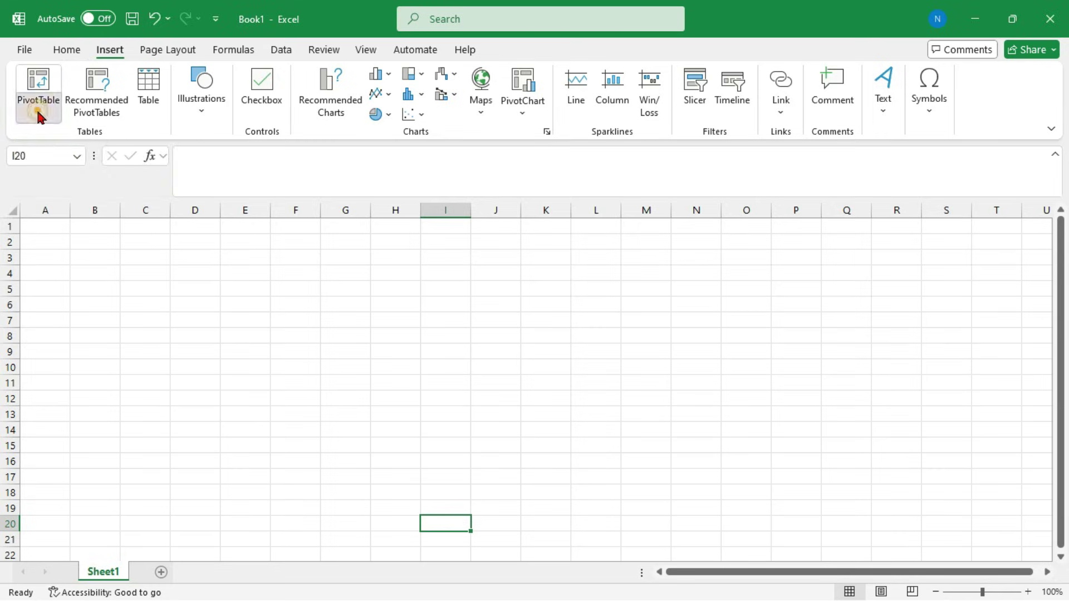
pyautogui.click(39, 114)
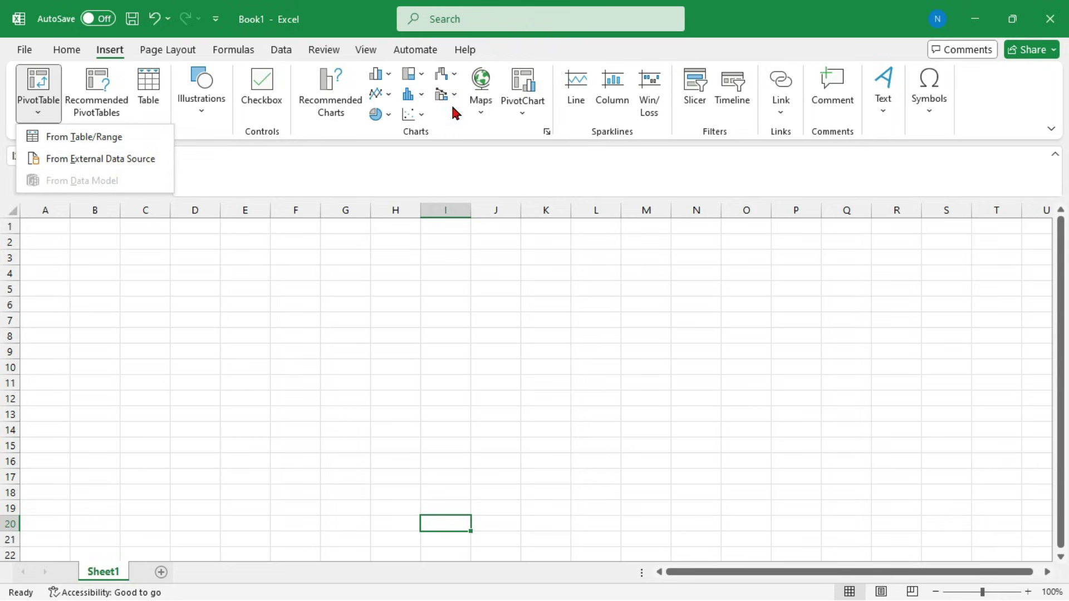
pyautogui.click(523, 113)
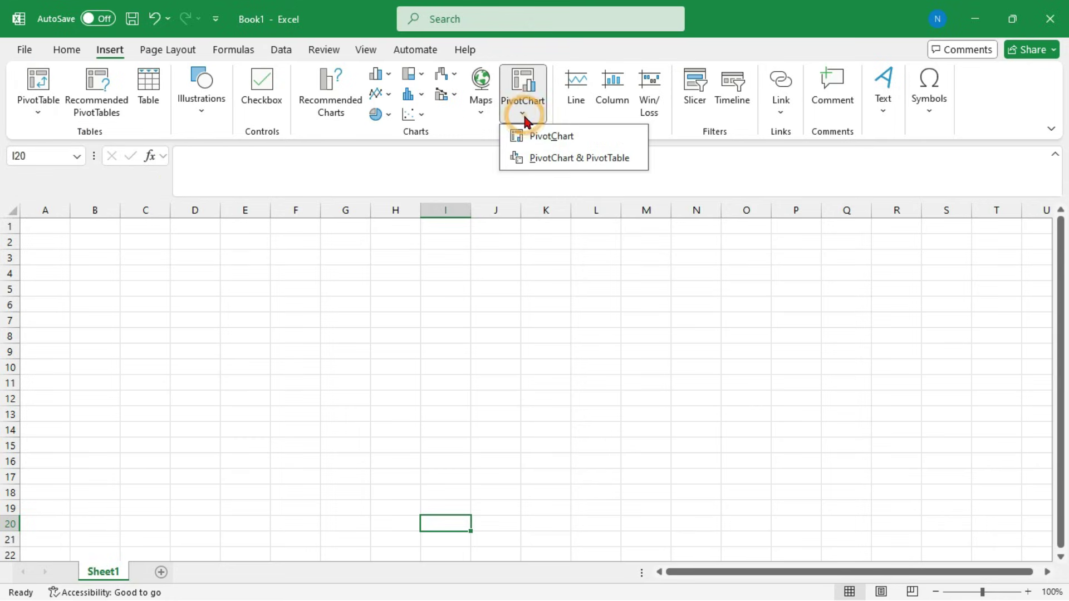
pyautogui.click(553, 158)
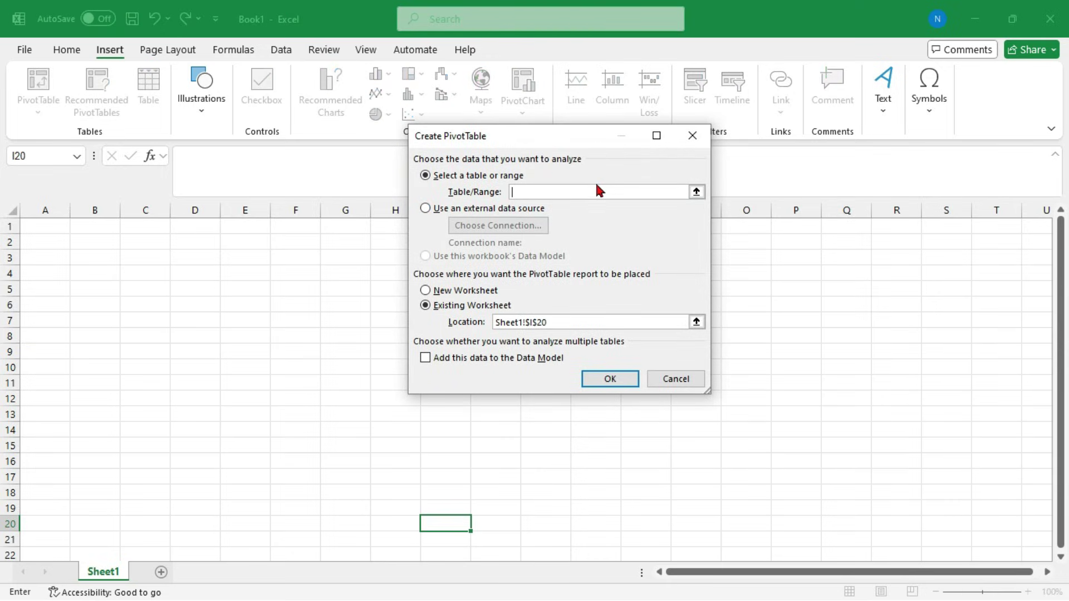
pyautogui.click(691, 139)
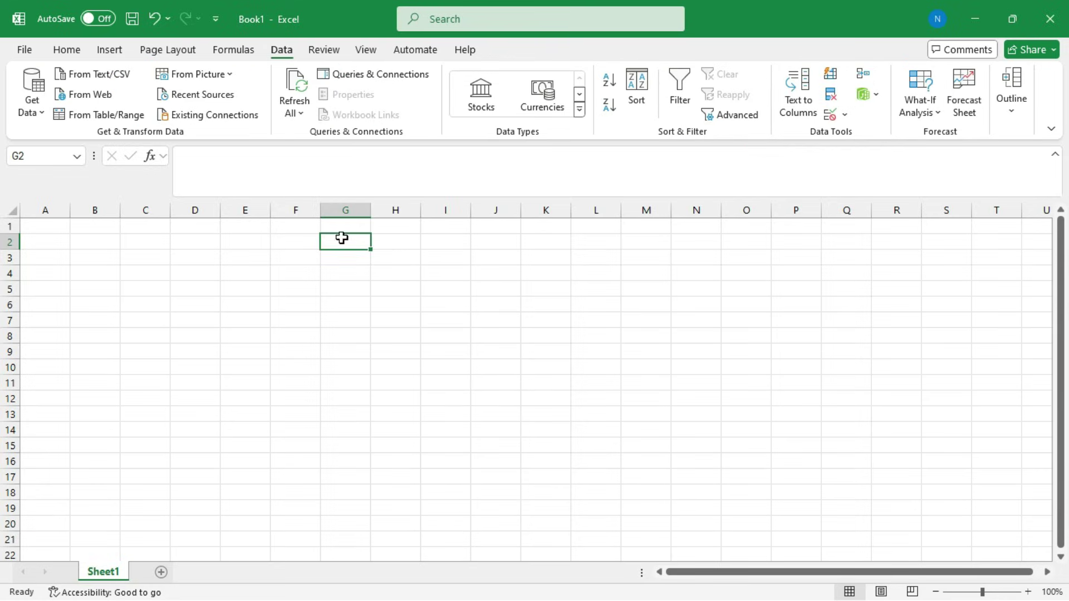
pyautogui.click(335, 209)
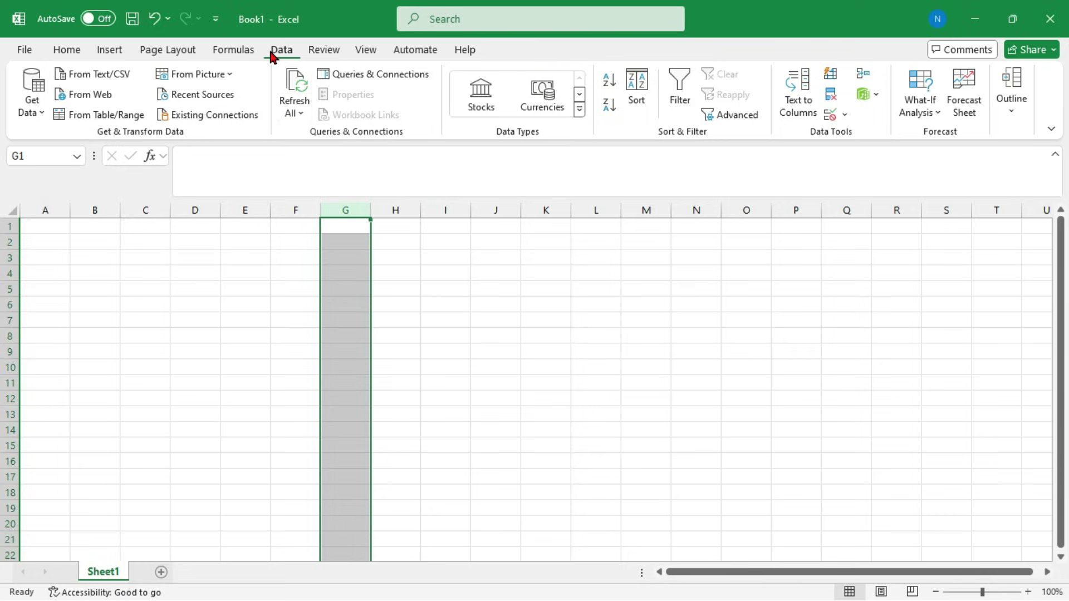
pyautogui.click(66, 48)
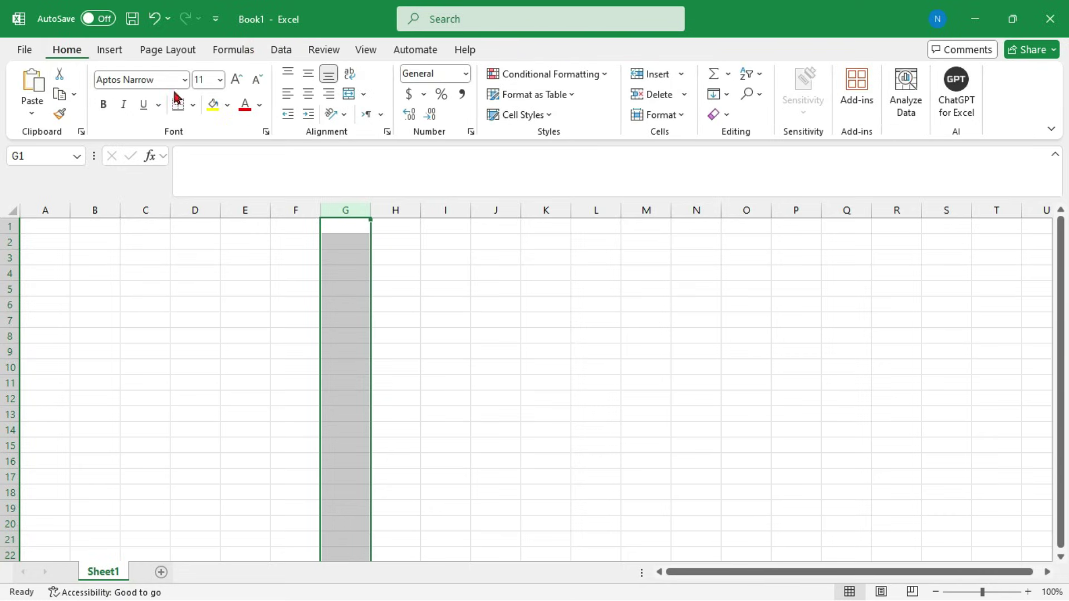
pyautogui.click(436, 292)
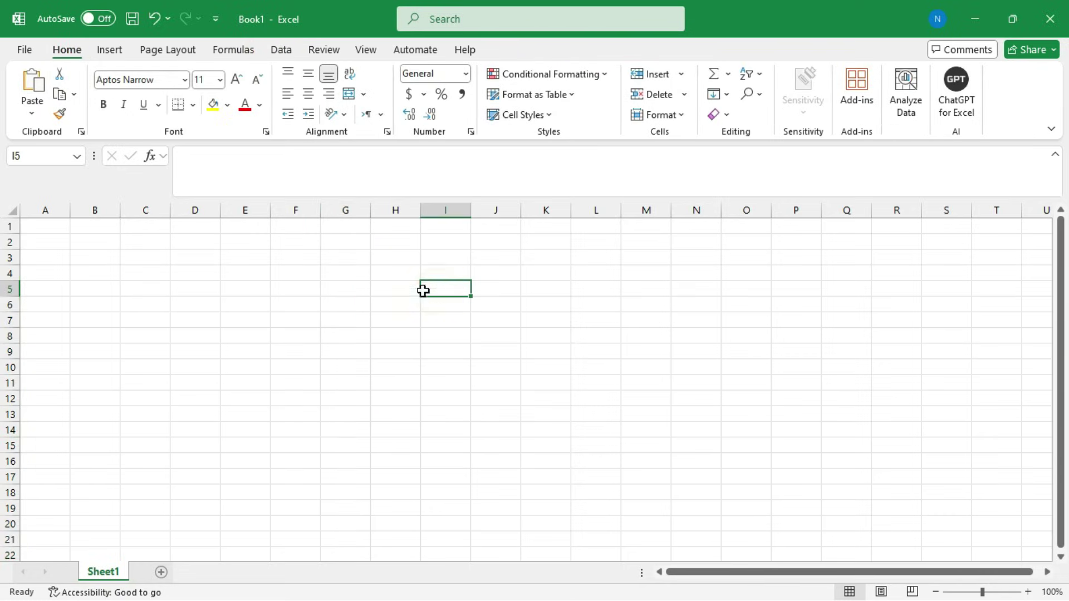
pyautogui.click(330, 204)
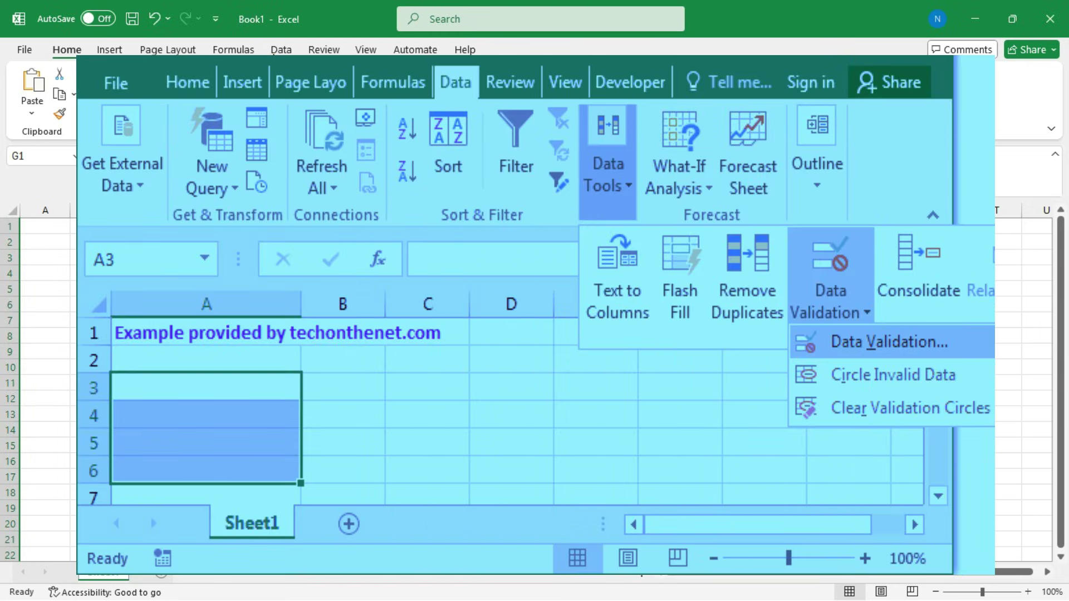
pyautogui.click(281, 49)
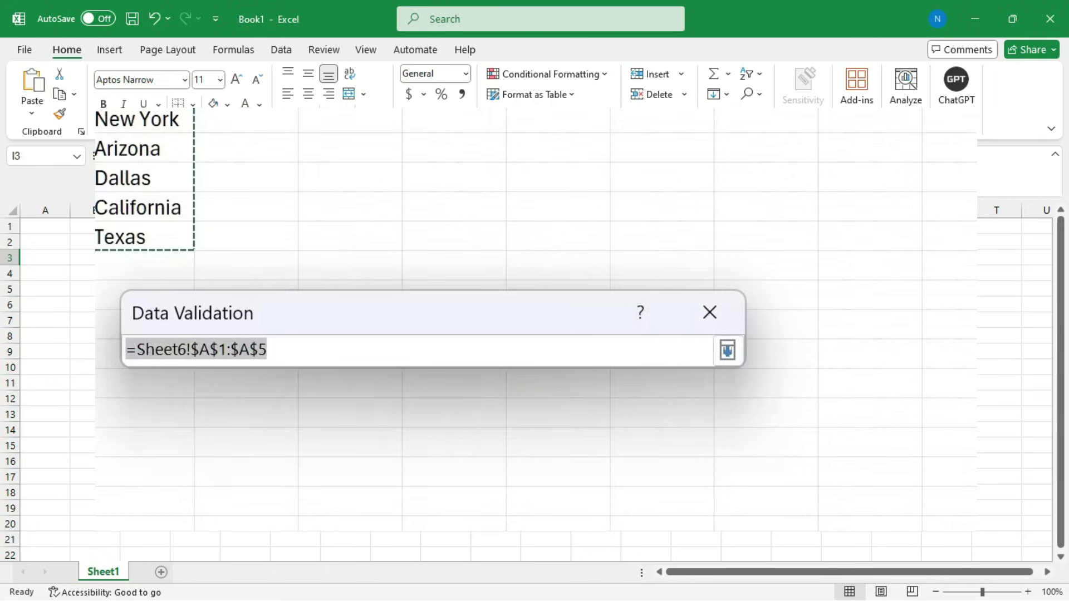
pyautogui.click(295, 210)
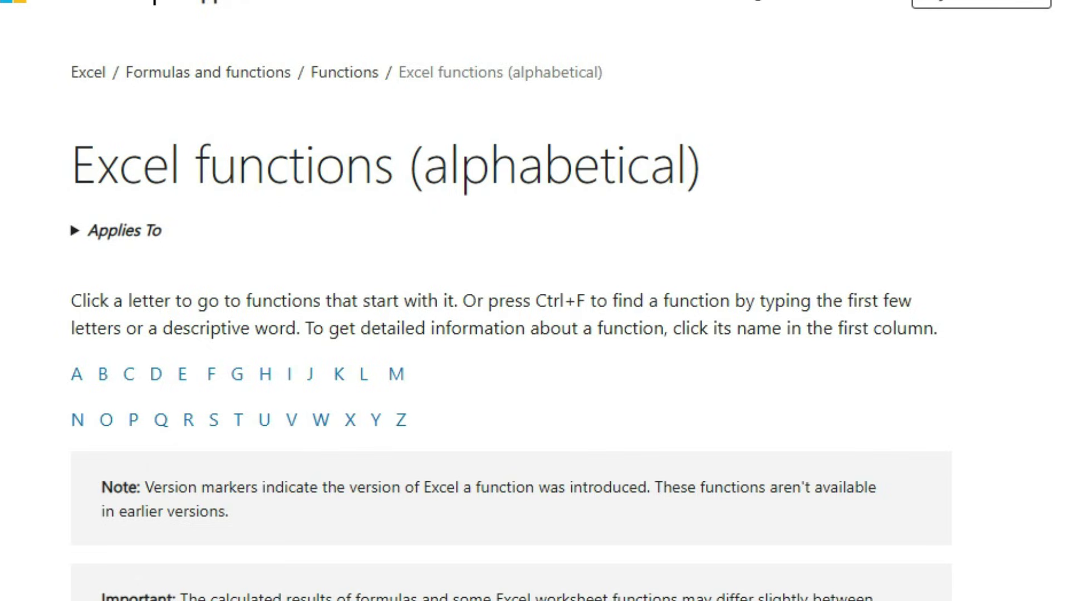
# Scroll the alphabetical functions table from ABS down through the I functions
pyautogui.scroll(-10, 511, 301)
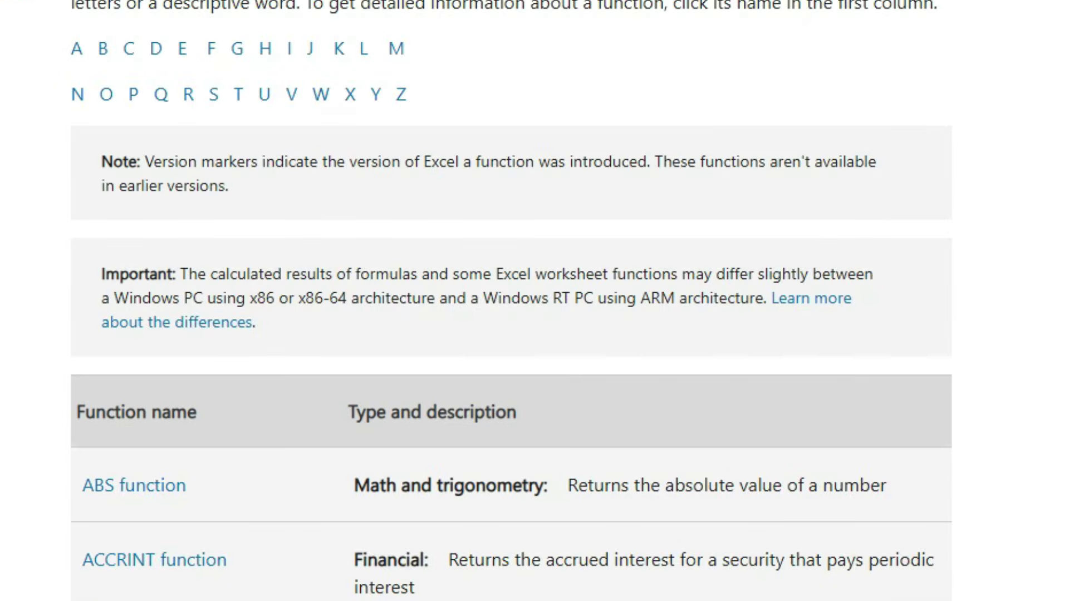
pyautogui.scroll(-20, 511, 301)
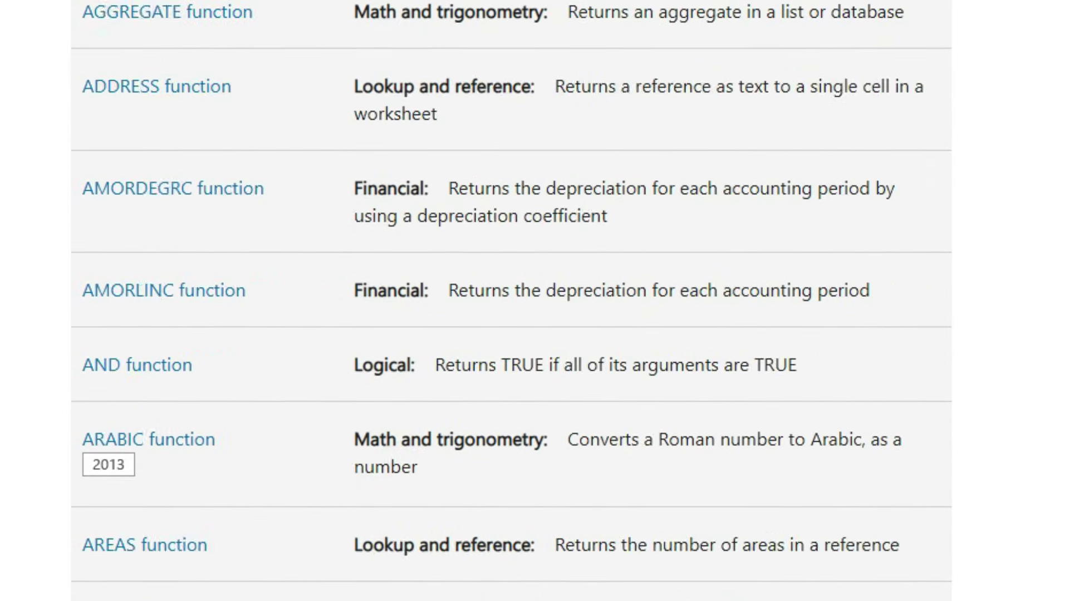
pyautogui.scroll(-20, 511, 301)
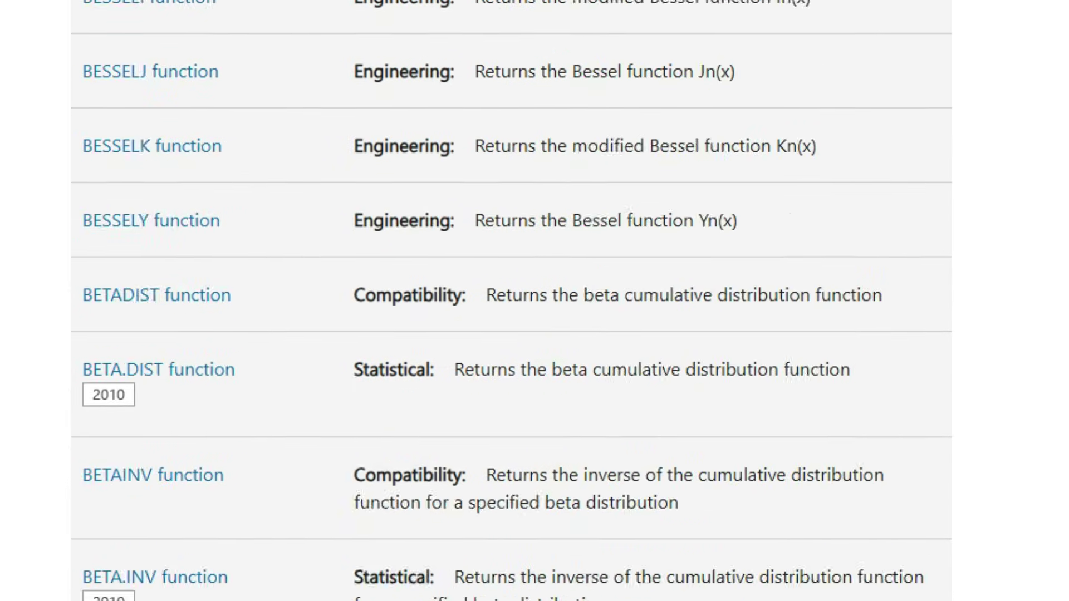
pyautogui.scroll(-20, 511, 301)
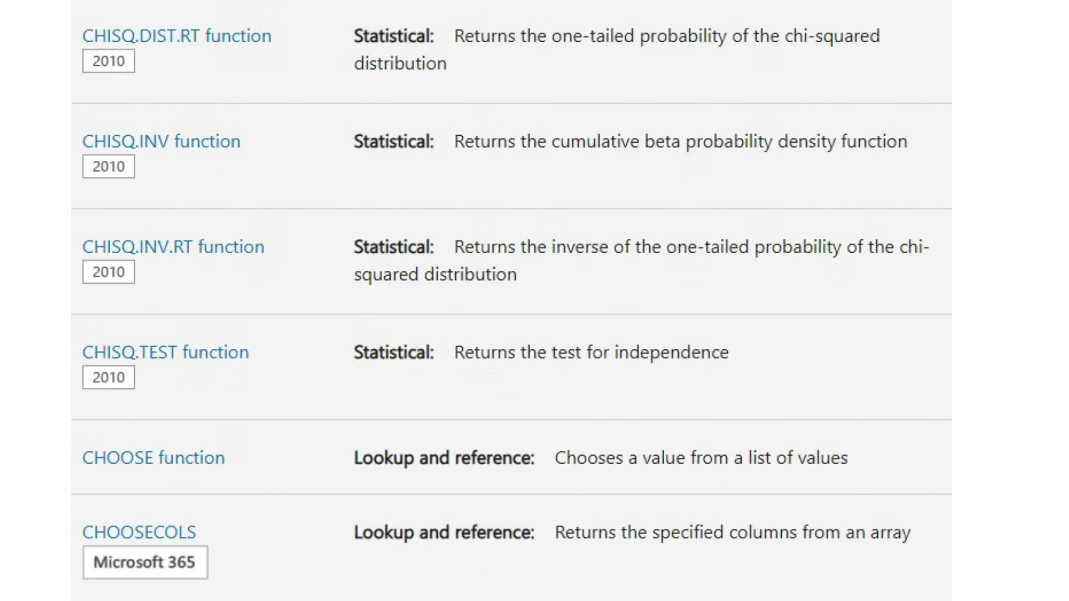
pyautogui.scroll(-20, 511, 300)
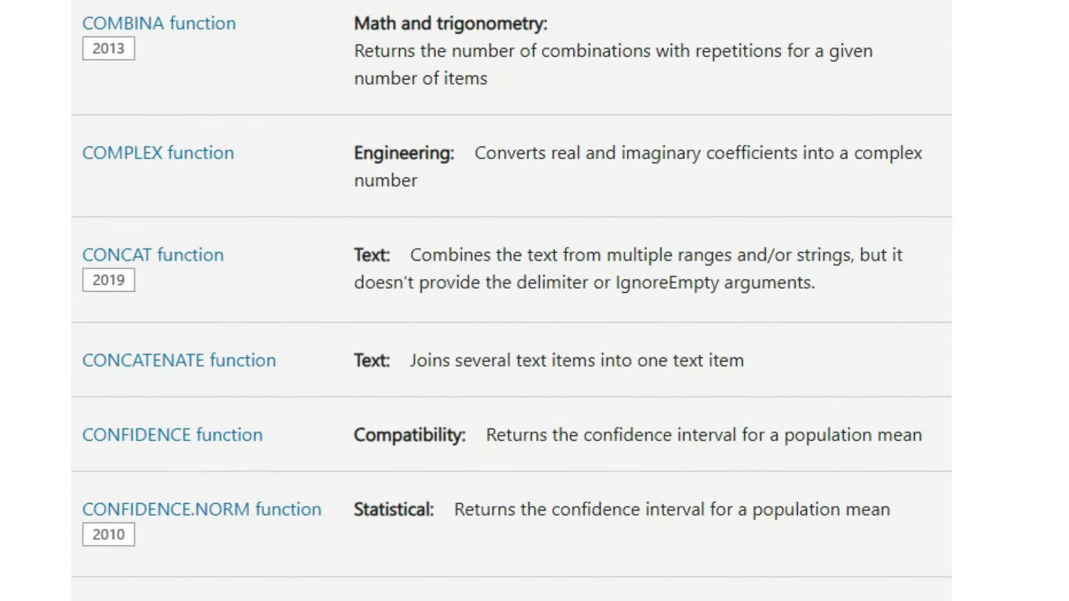
pyautogui.scroll(-20, 511, 301)
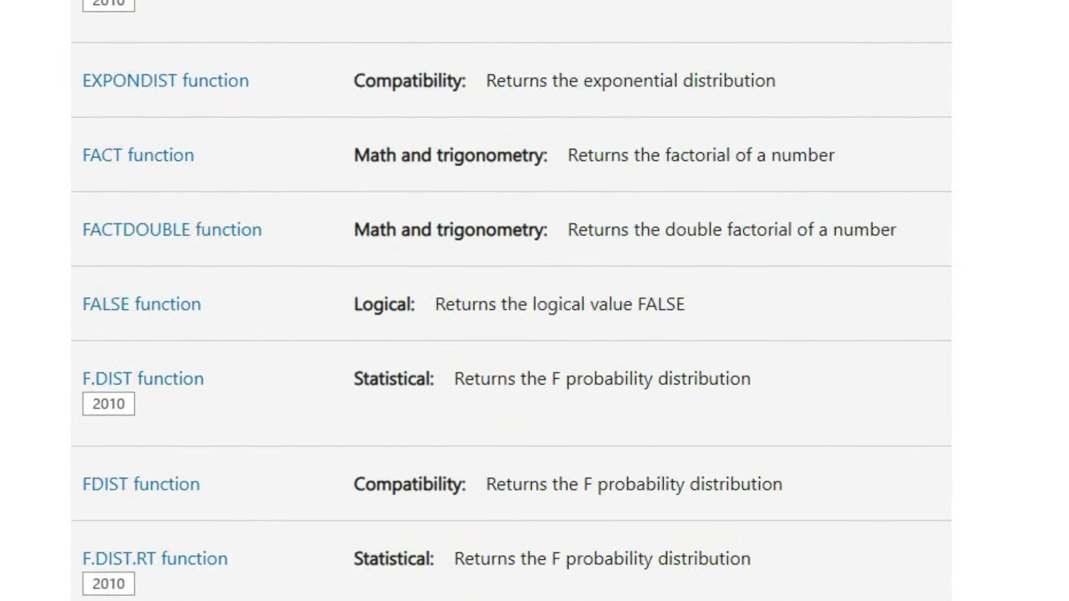
pyautogui.scroll(-20, 510, 301)
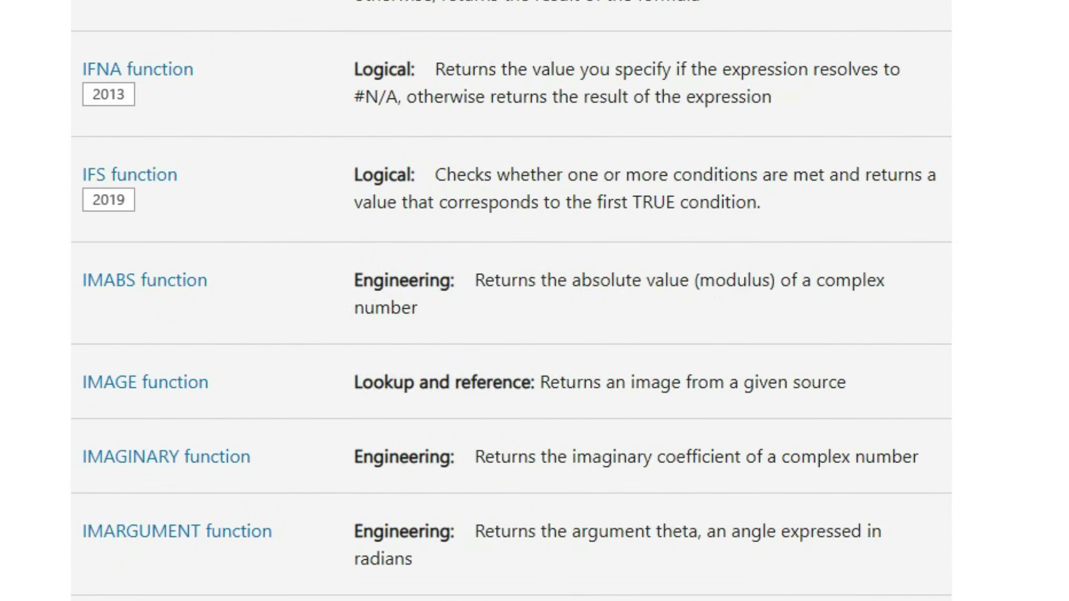